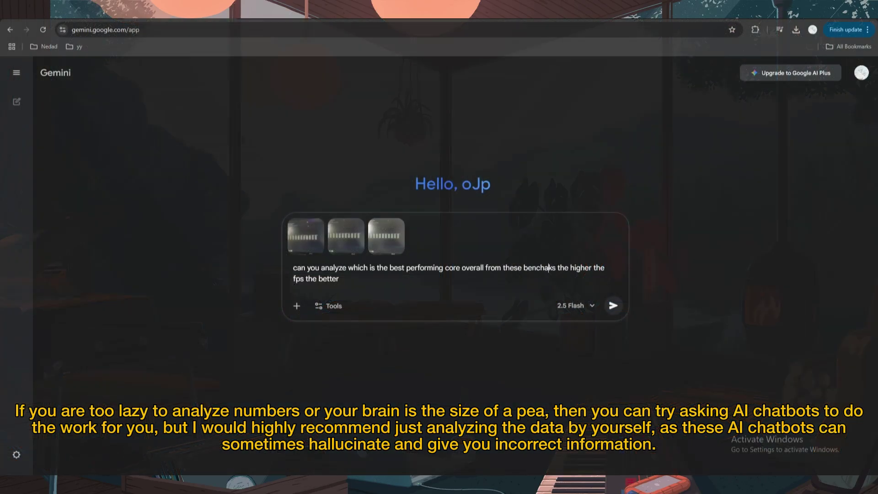
Correct the spelling of 'benchmarks' and send Gemini the question about which core gives the highest FPS.
key("BackSpace")
key("BackSpace")
key("BackSpace")
type("mar")
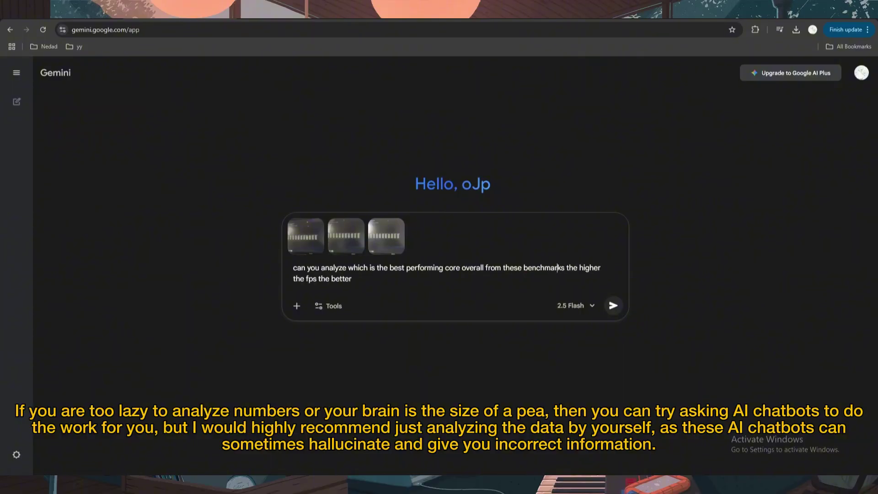
left_click(613, 305)
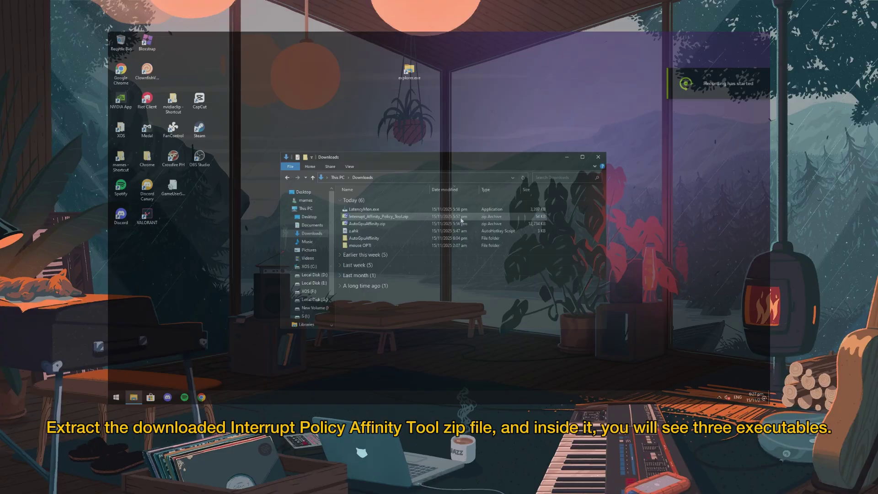
Extract the Interrupt_Affinity_Policy_Tool zip with 7-Zip and open the extracted folder.
right_click(461, 218)
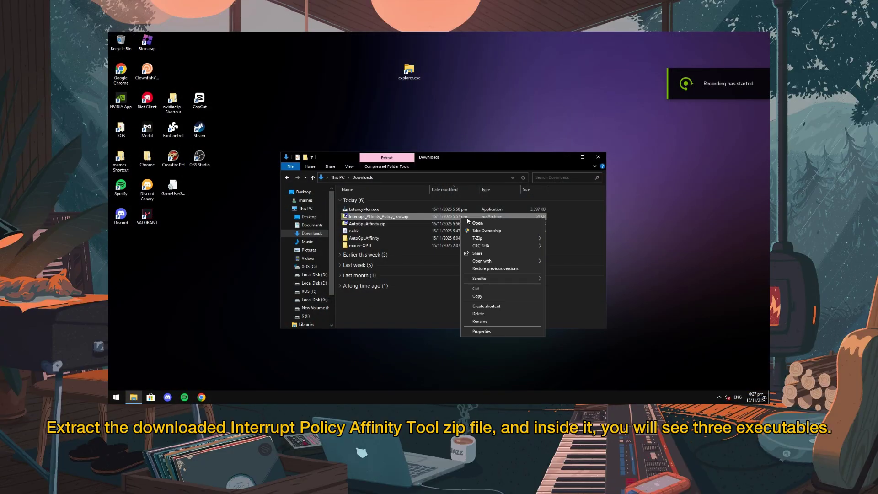
left_click(590, 270)
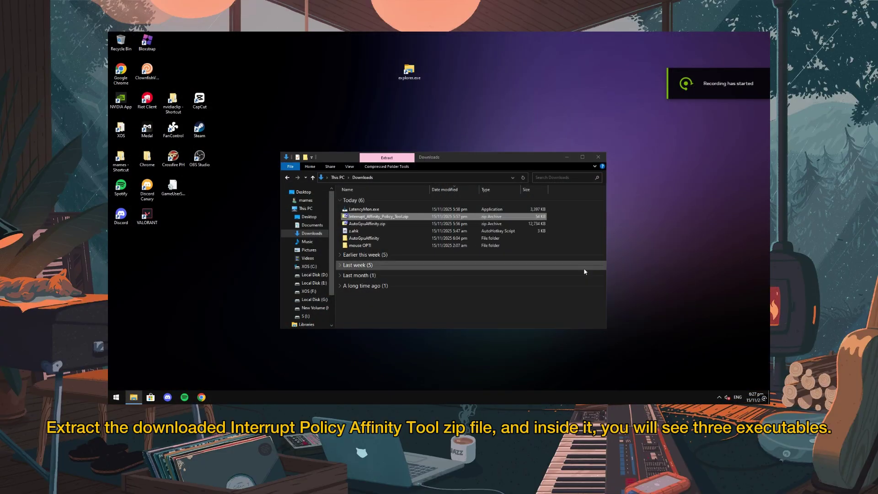
double_click(427, 238)
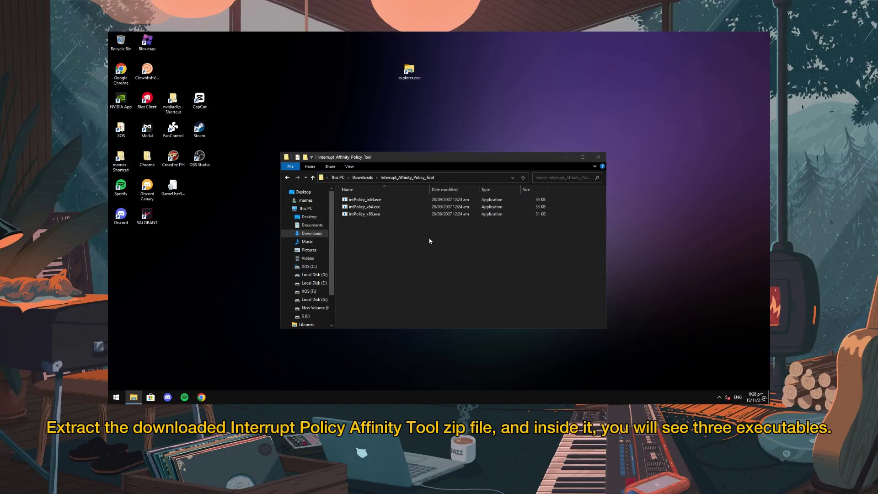
Confirm in System Information that the System Type is x64-based, then close it.
left_click(116, 397)
type("system")
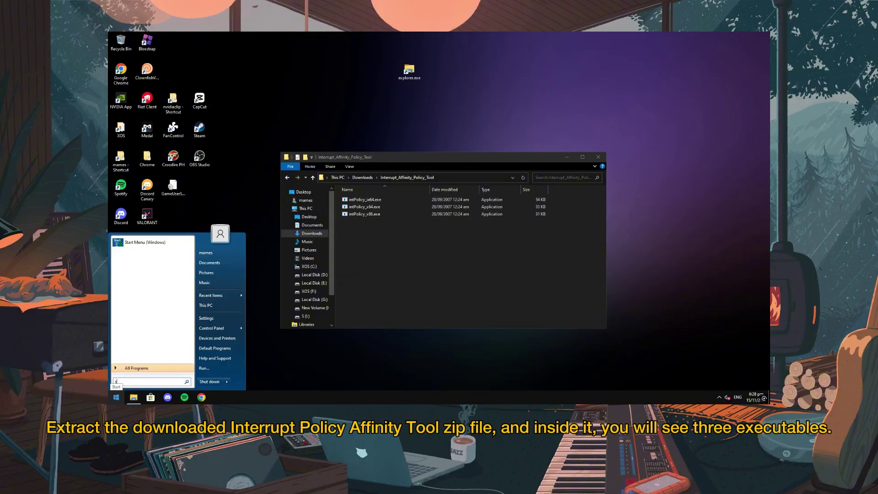
left_click(142, 254)
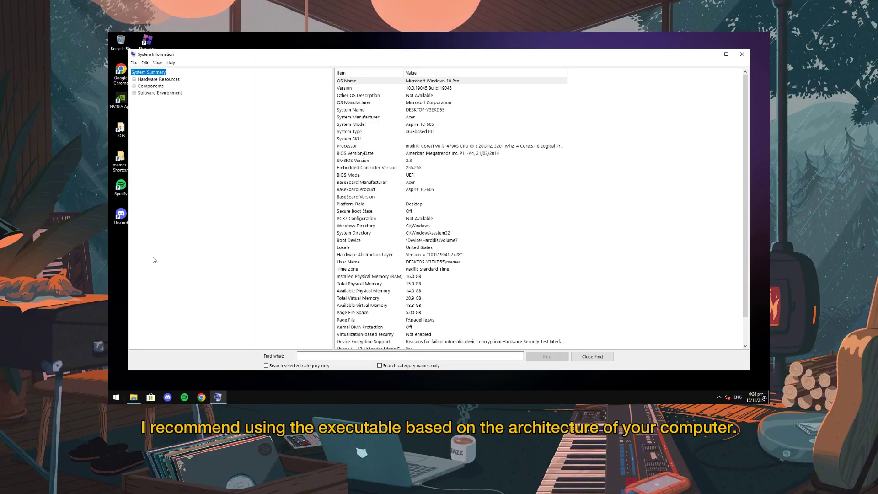
left_click(457, 131)
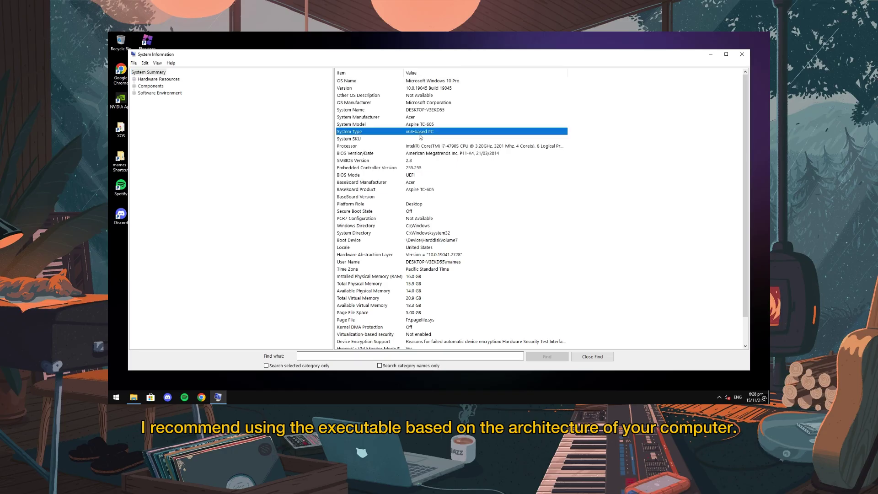
left_click_drag(752, 76, 497, 278)
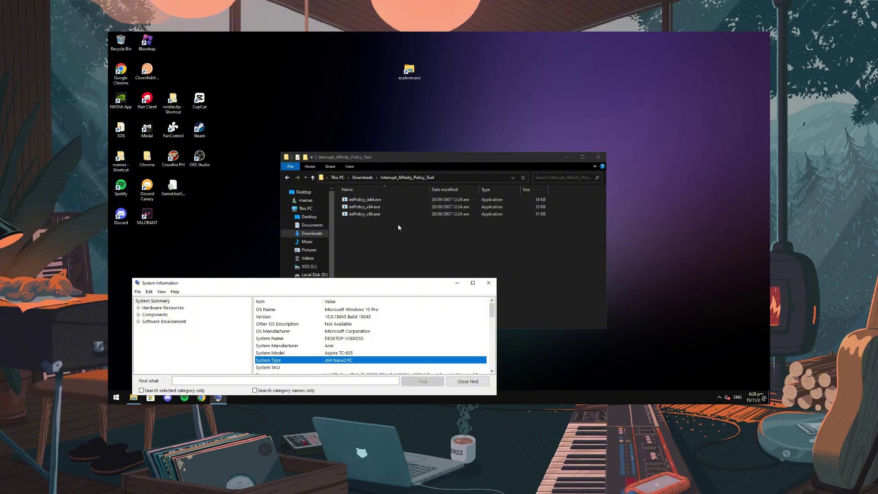
left_click(489, 283)
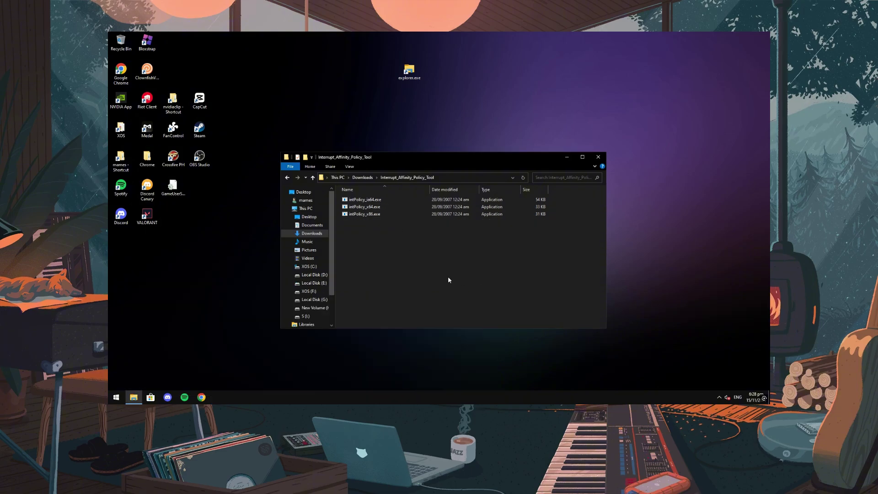
Run intPolicy_x86.exe as administrator and bring its window to the screen centre.
right_click(408, 214)
left_click(430, 226)
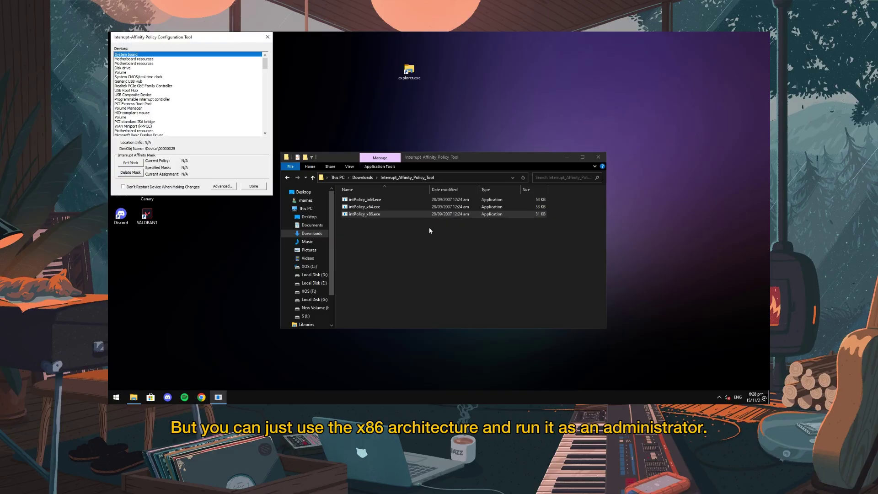
left_click_drag(182, 34, 437, 154)
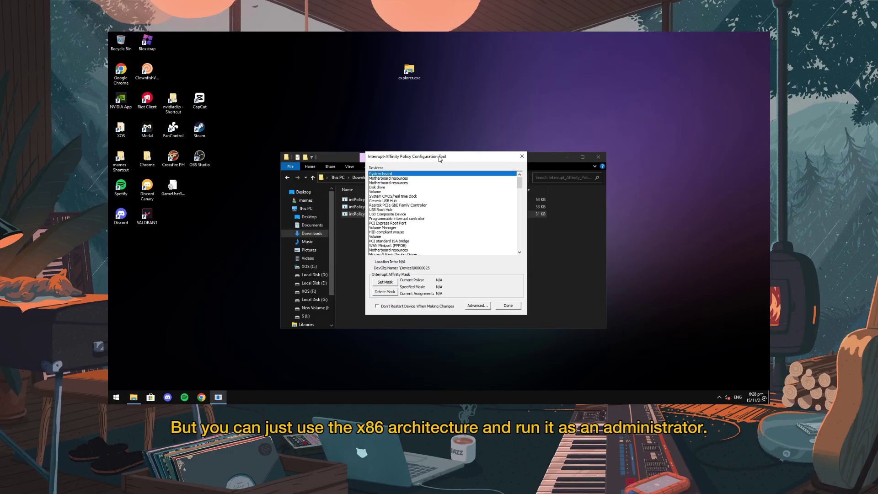
left_click(569, 156)
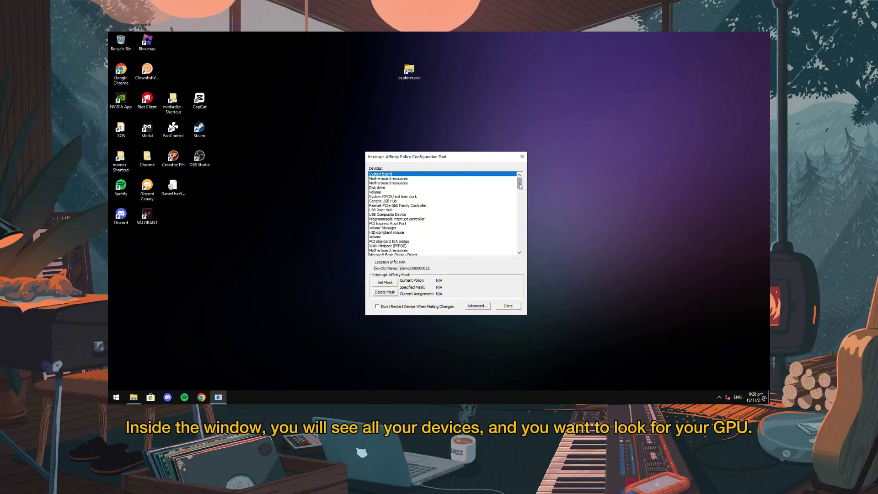
left_click_drag(519, 186, 526, 203)
Set the NVIDIA GeForce GTX 750 Ti's affinity mask to CPU 3 only (0x8).
left_click(413, 205)
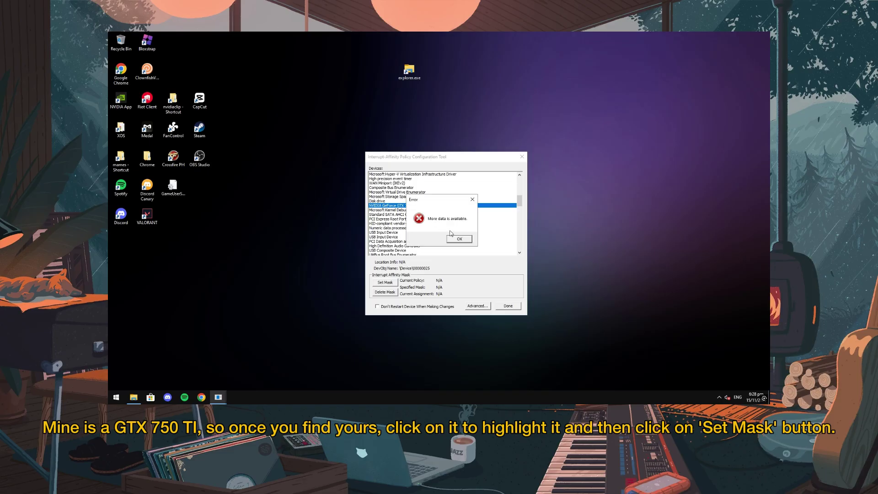
left_click(460, 239)
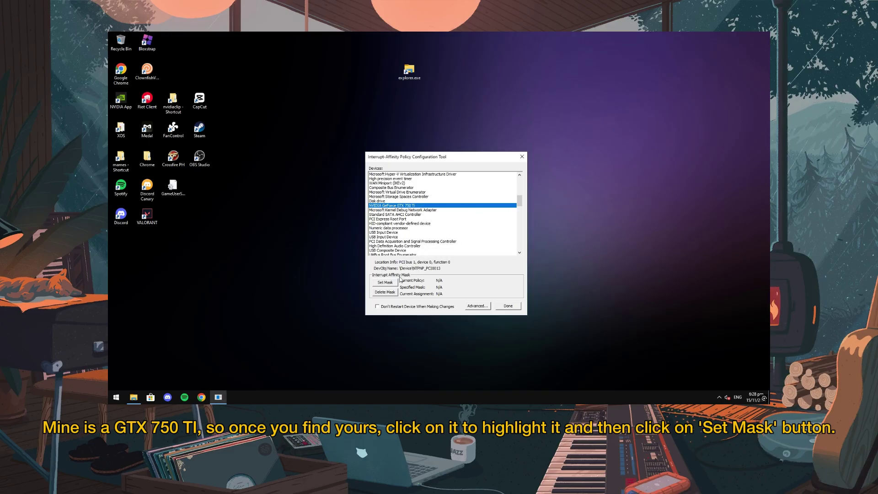
left_click(385, 283)
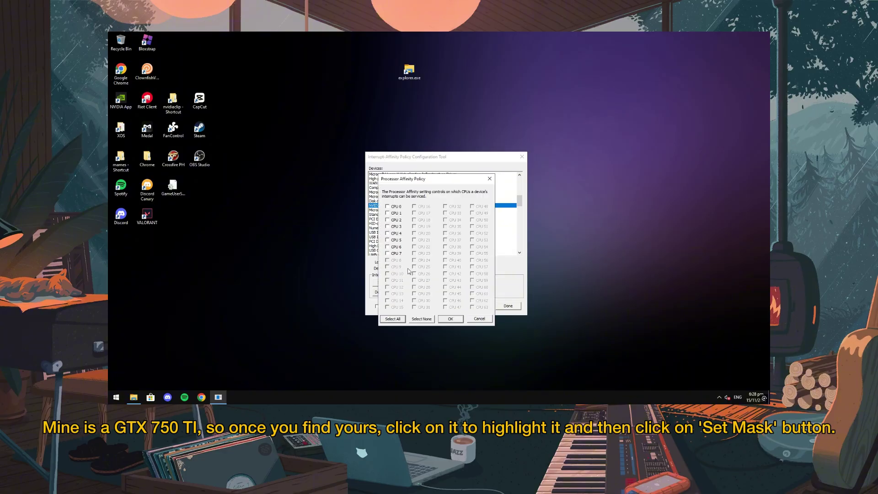
left_click_drag(443, 184, 594, 171)
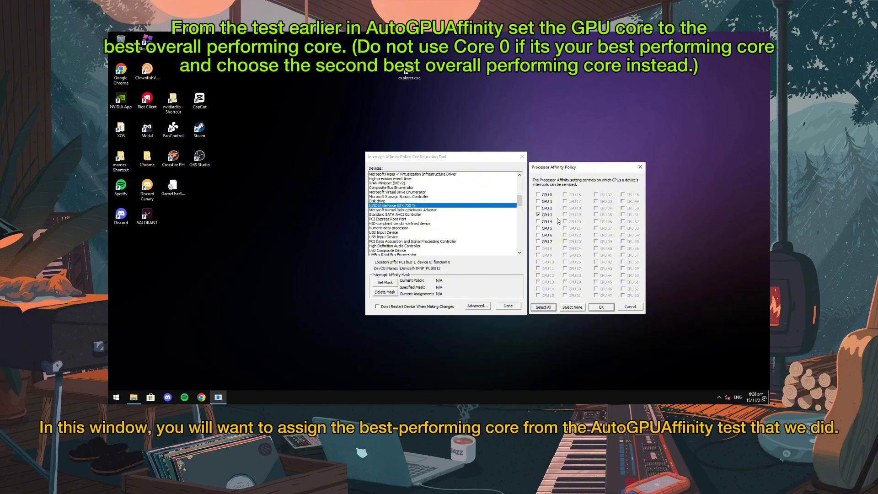
left_click(611, 308)
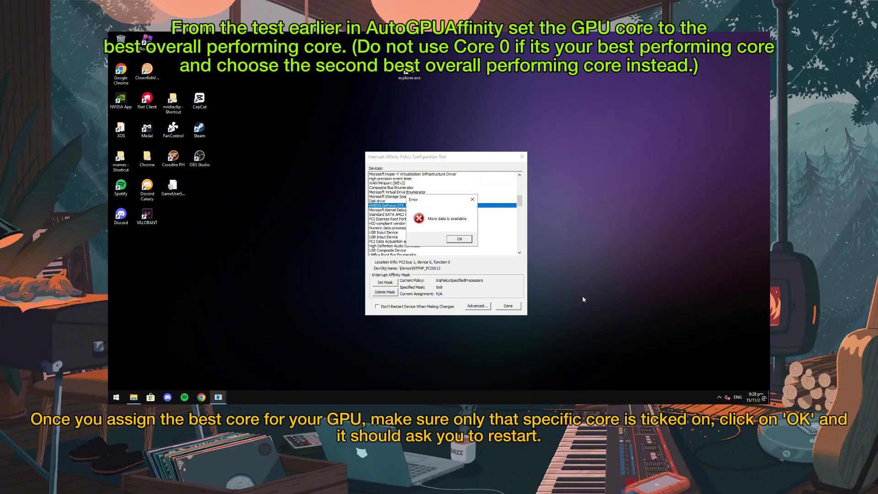
left_click(460, 240)
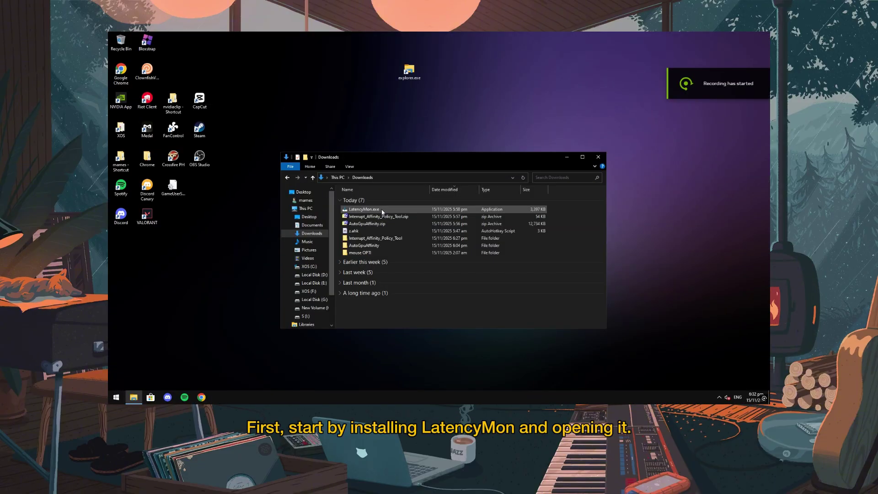
Install LatencyMon with default folders and a desktop shortcut, then finish and launch it.
double_click(382, 210)
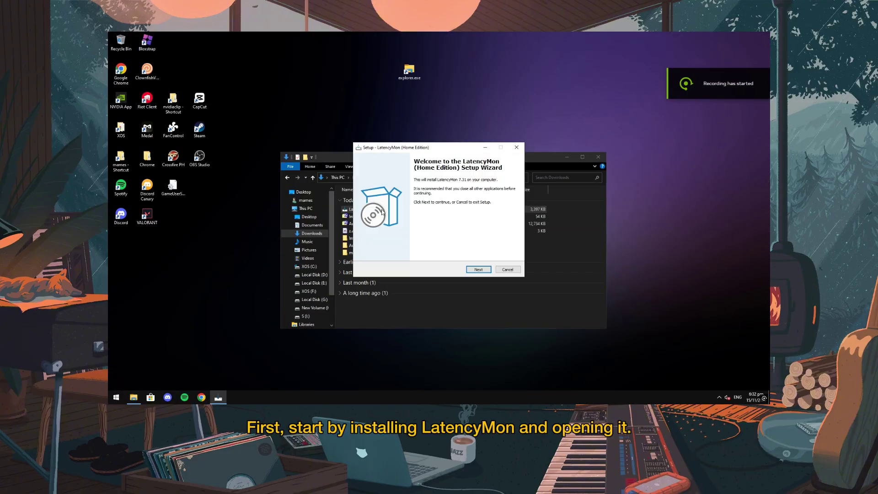
left_click(490, 272)
left_click(402, 248)
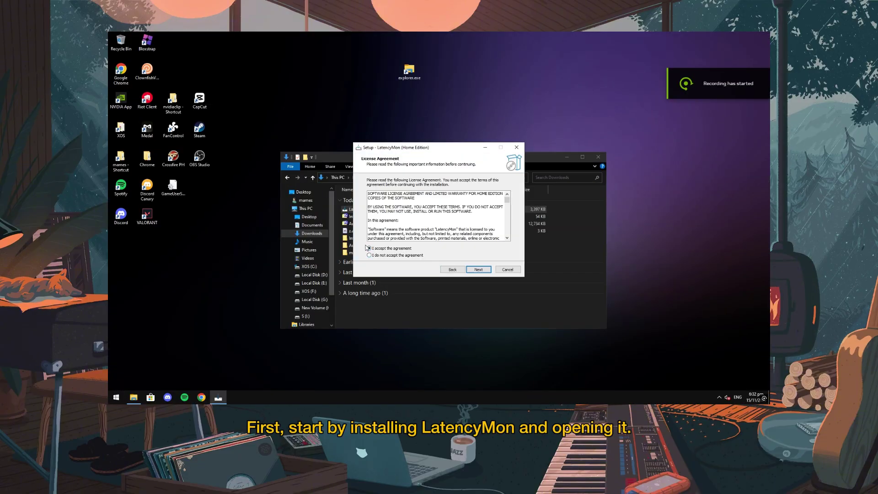
left_click(478, 269)
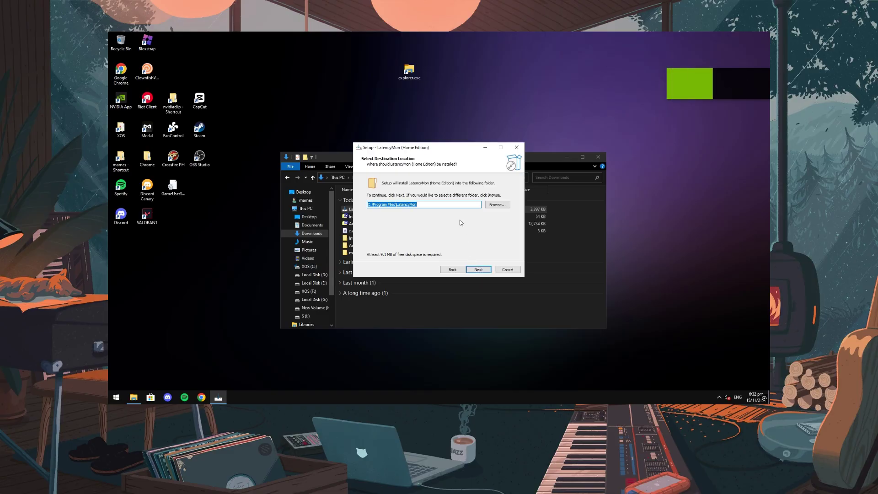
left_click(485, 268)
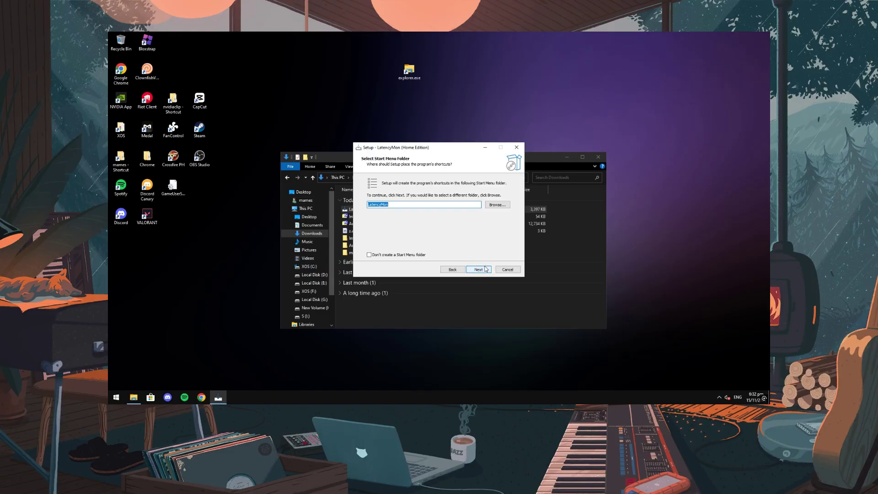
left_click(486, 269)
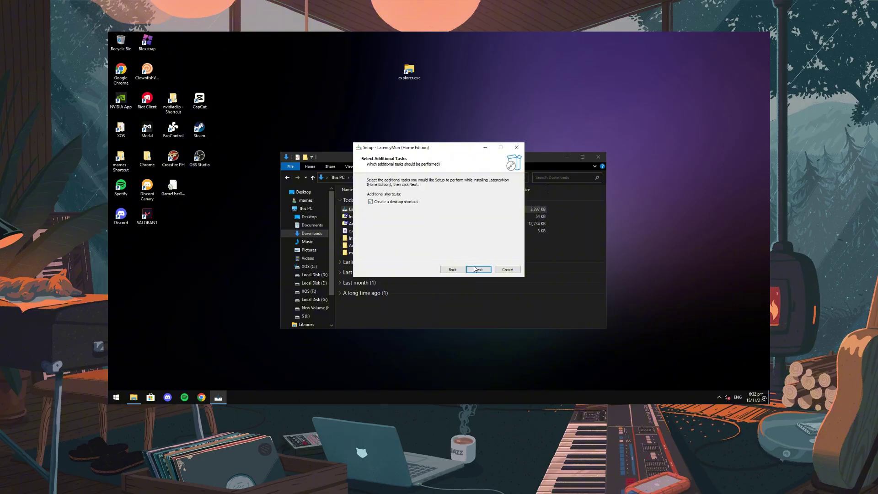
left_click(475, 269)
left_click(476, 269)
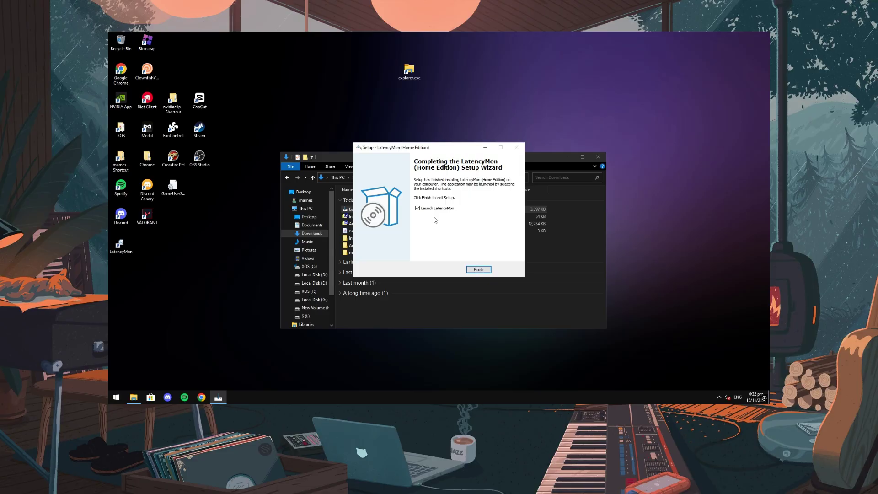
left_click(479, 267)
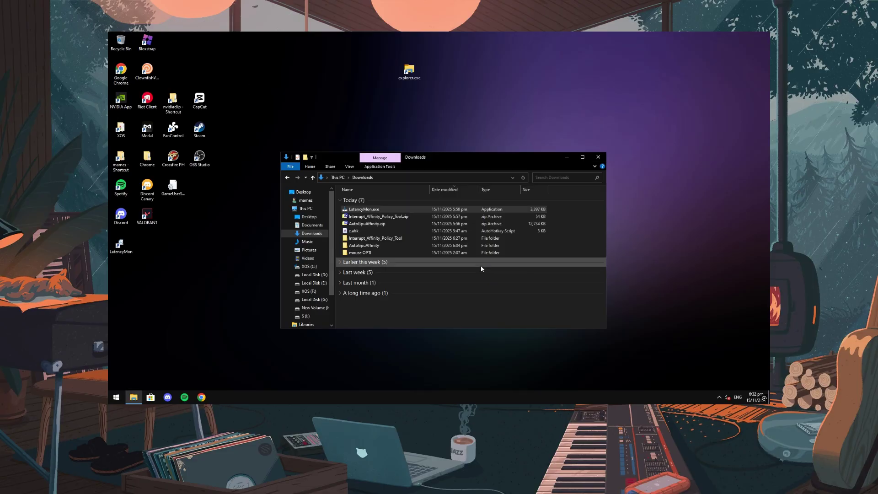
Exit the background tray apps including Vanguard, and close the Downloads Explorer window.
left_click_drag(453, 102, 471, 89)
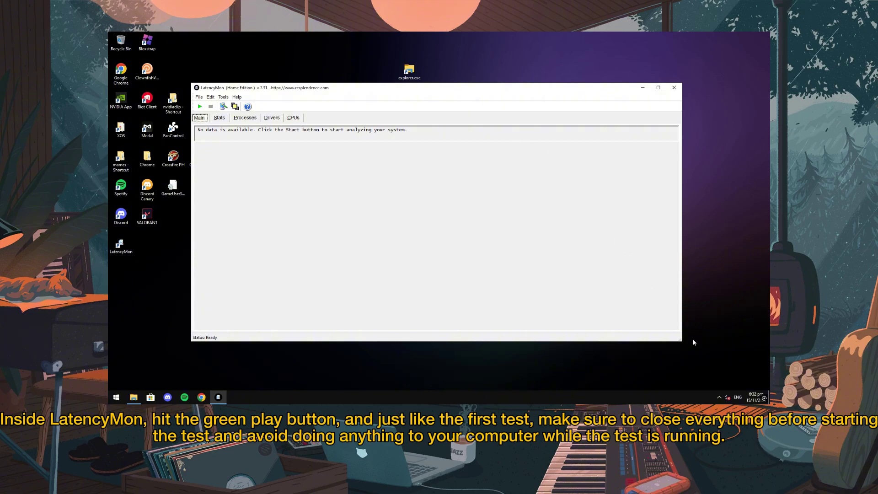
left_click(719, 397)
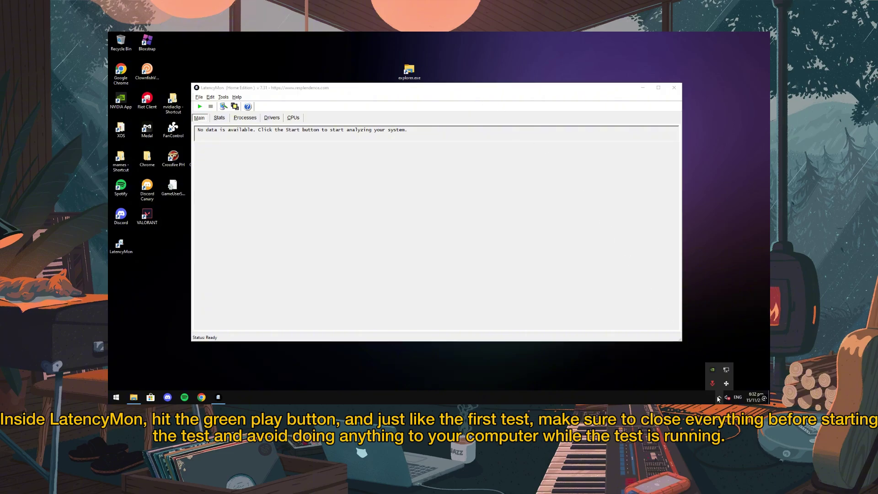
right_click(710, 383)
left_click(708, 379)
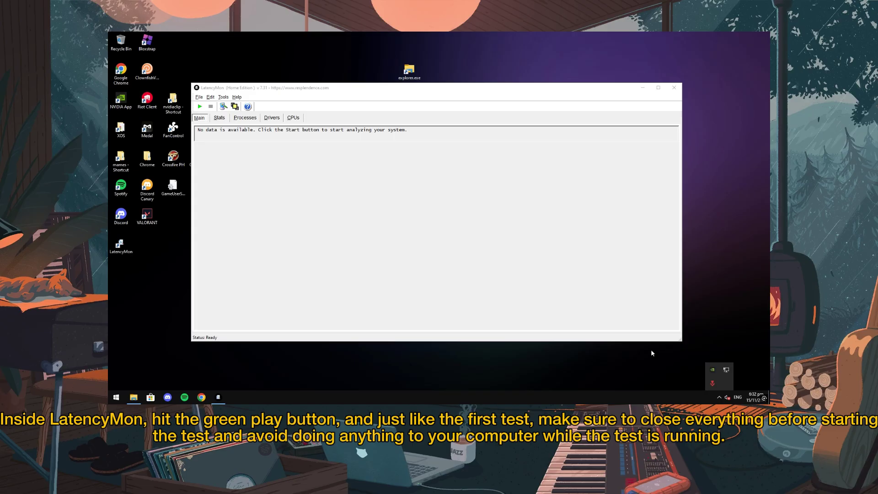
right_click(712, 383)
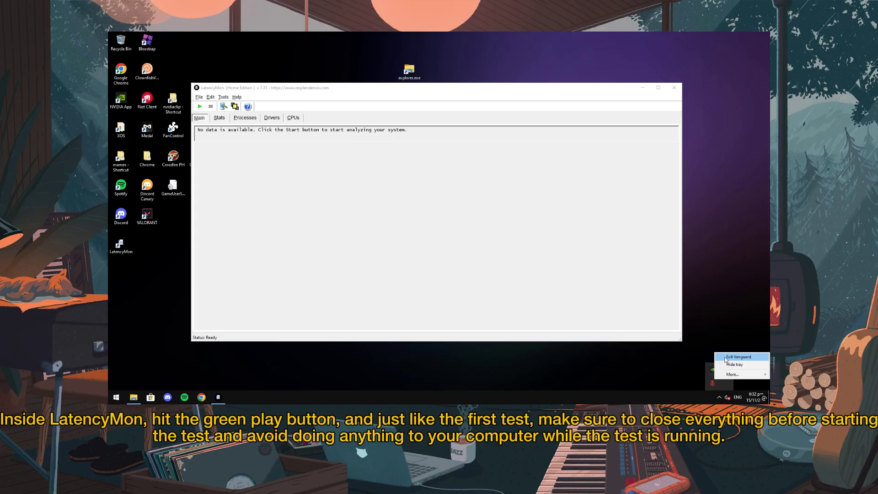
left_click(726, 357)
left_click(463, 243)
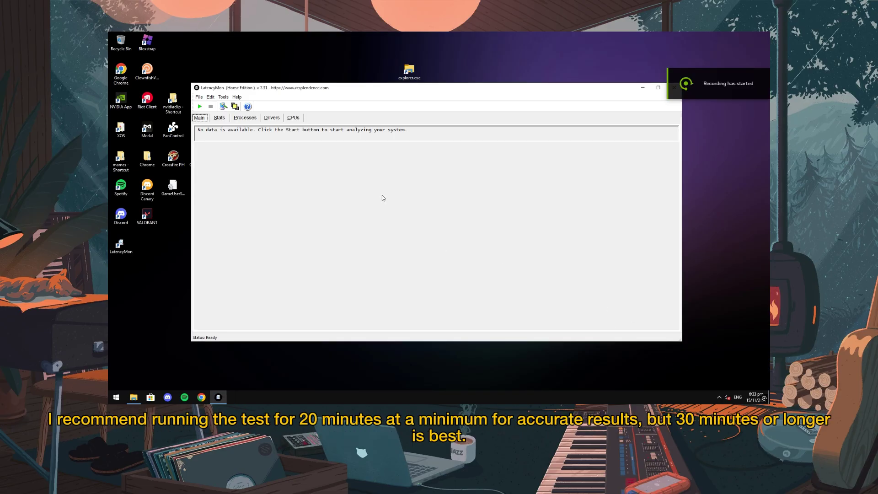
left_click(134, 397)
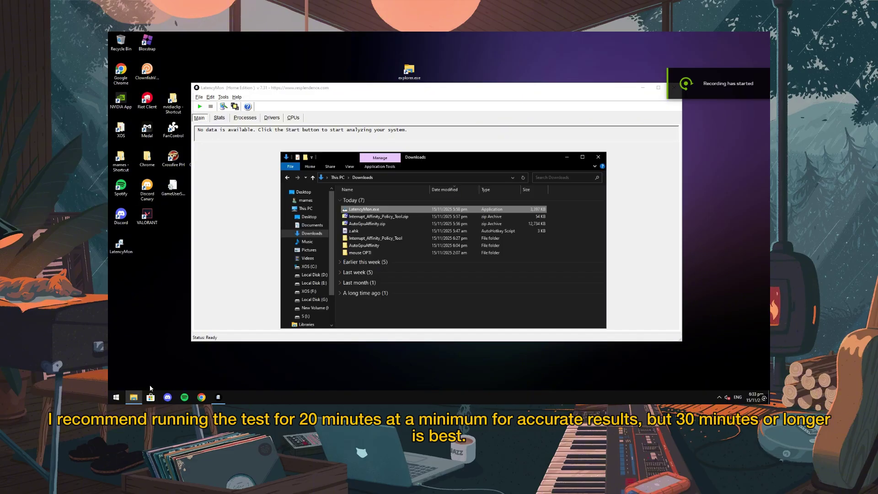
left_click(600, 157)
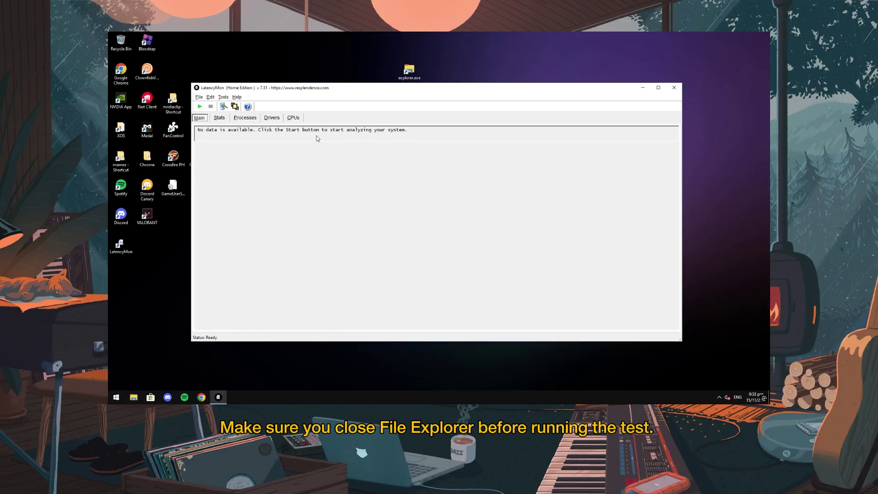
Run and stop a LatencyMon test, then view the Stats report maximized.
left_click(199, 106)
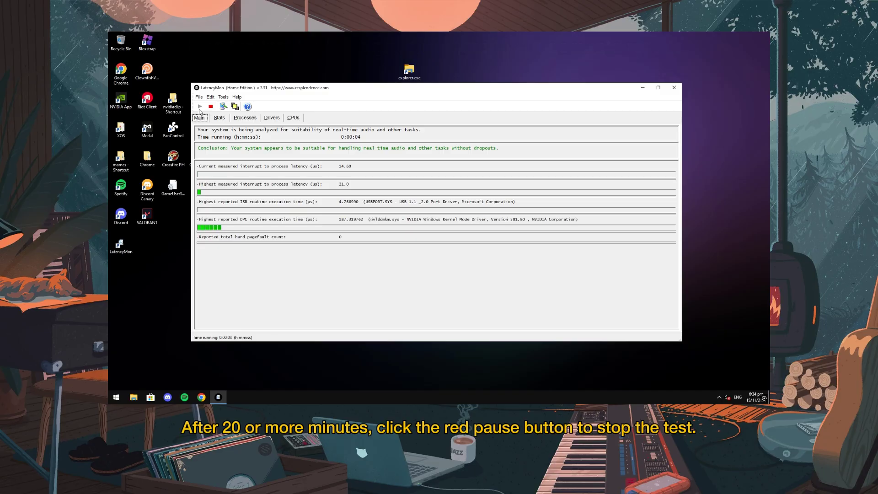
left_click(210, 108)
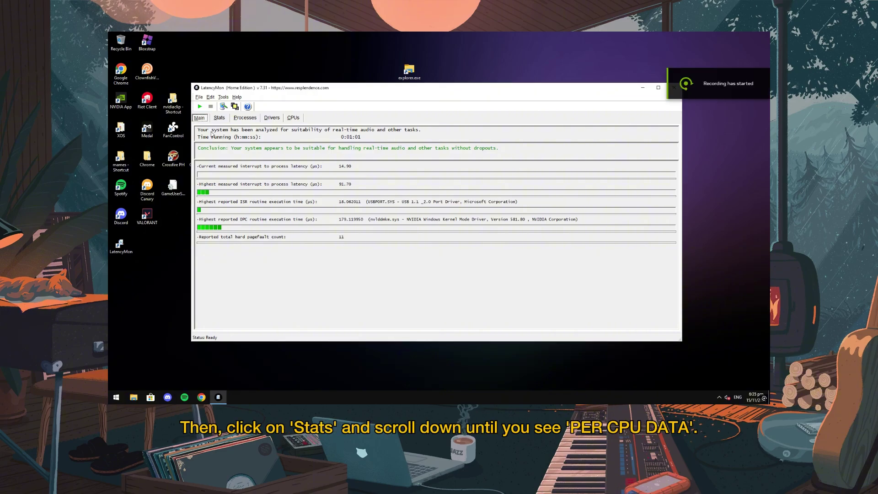
left_click(219, 118)
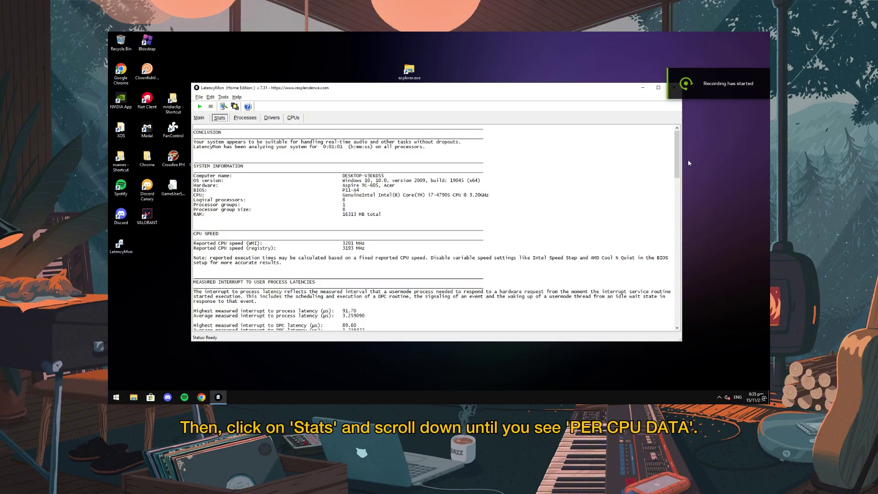
left_click_drag(676, 161, 690, 273)
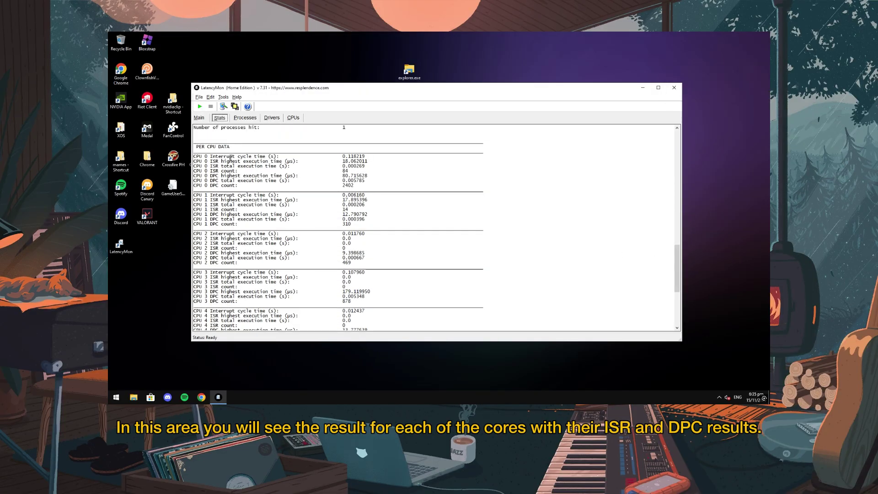
left_click(658, 87)
Scroll the report to the PER CPU DATA section showing ISR and DPC stats for CPUs 0–7.
scroll(593, 118, "up", 1)
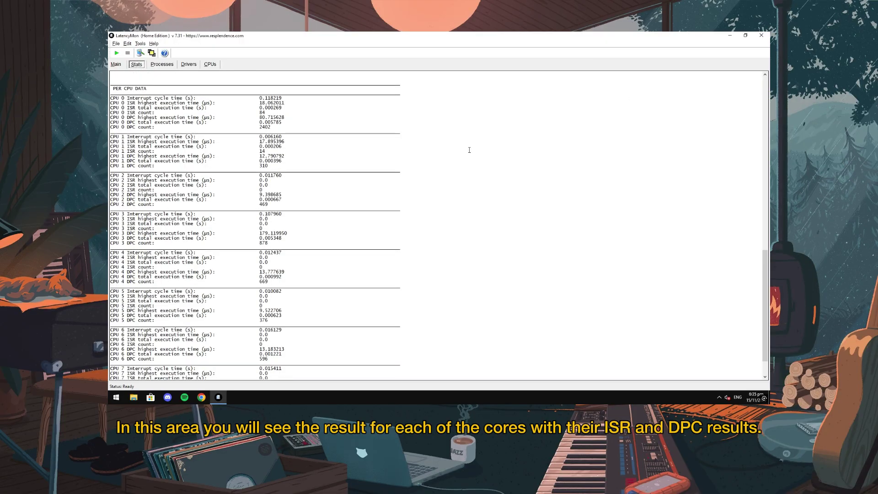
left_click_drag(111, 88, 270, 218)
left_click_drag(314, 238, 773, 302)
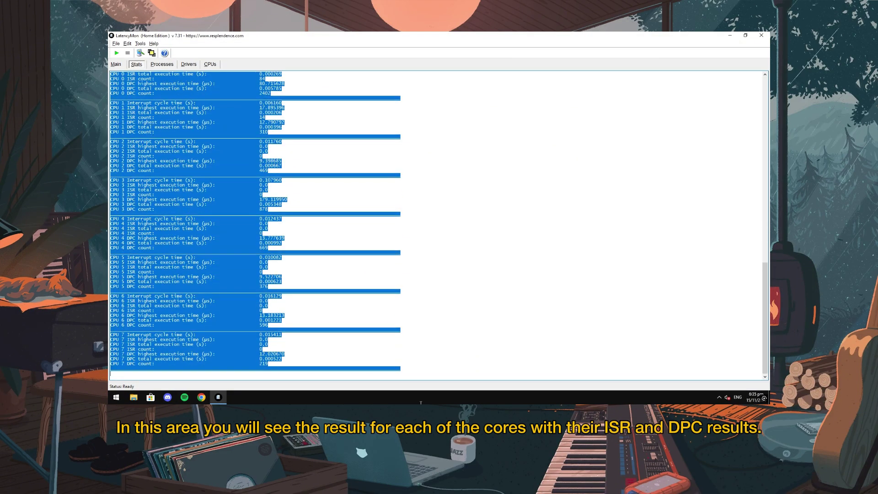
scroll(766, 276, "up", 1)
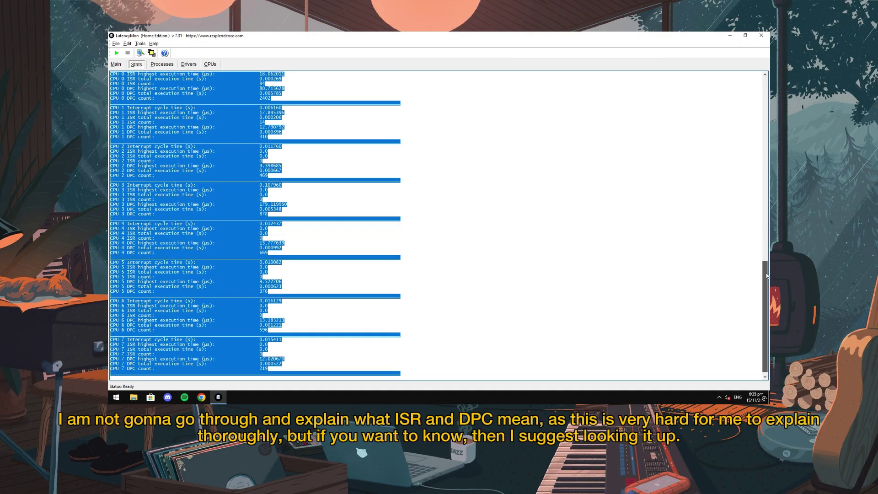
left_click(762, 266)
left_click_drag(762, 265, 764, 261)
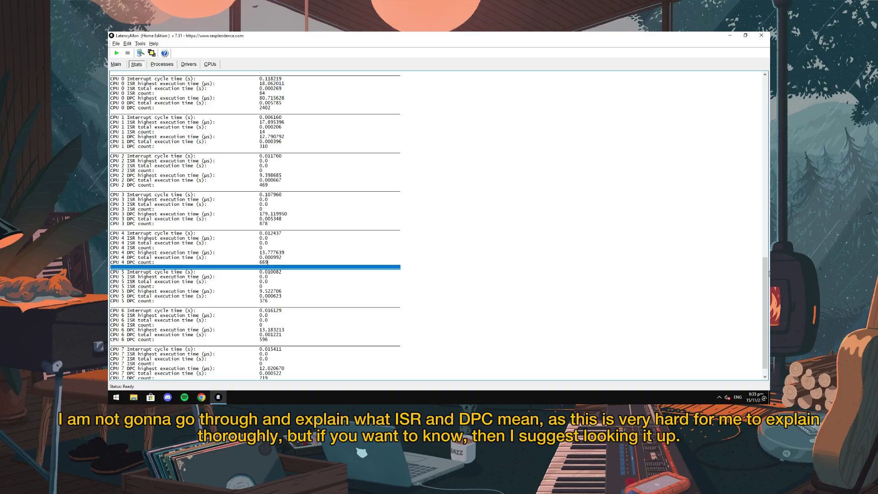
scroll(764, 260, "up", 3)
left_click(709, 259)
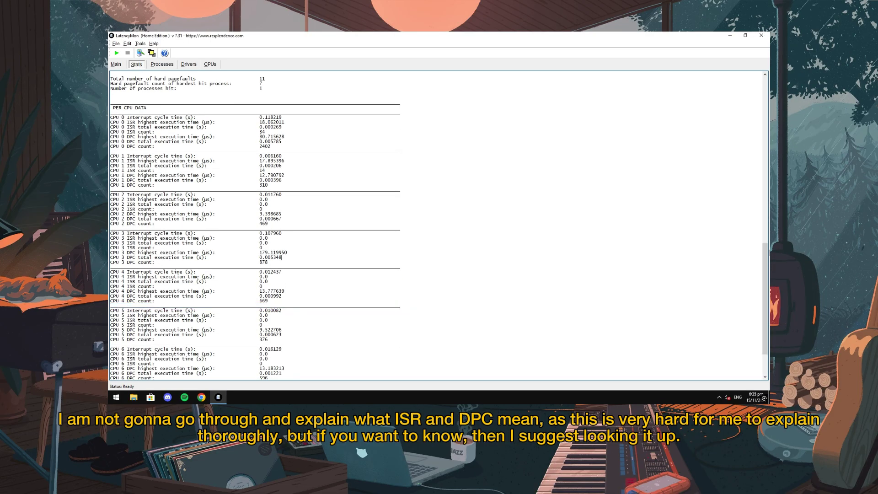
scroll(602, 243, "down", 1)
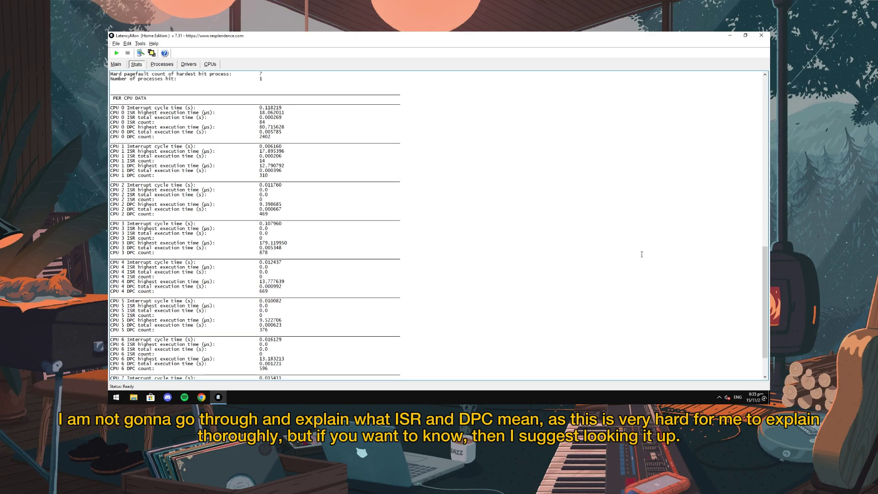
scroll(767, 269, "down", 1)
scroll(767, 269, "down", 2)
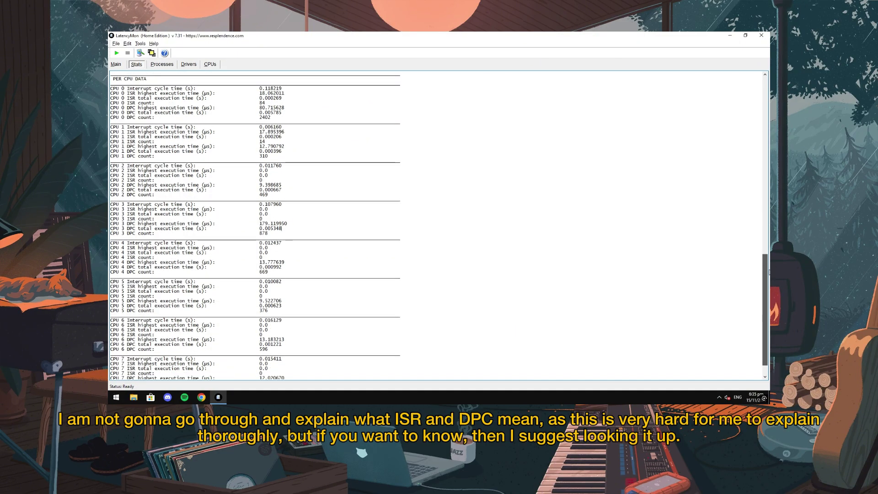